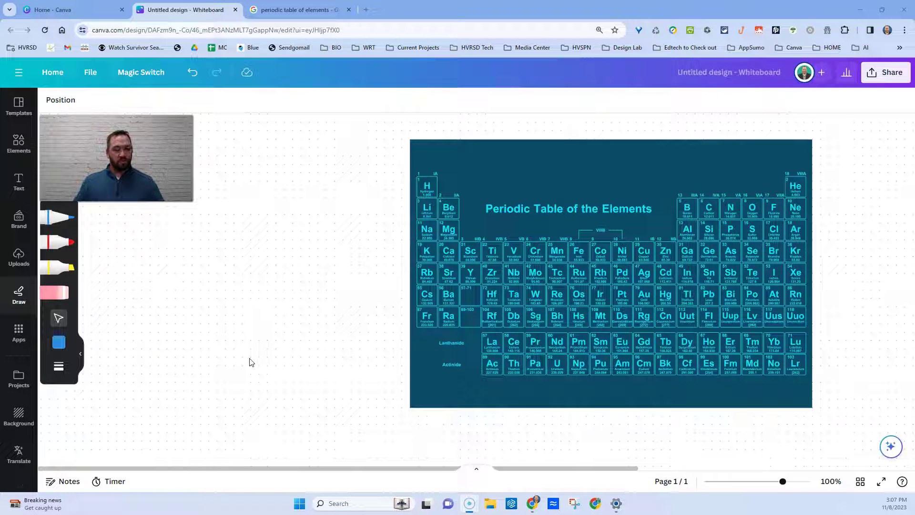
Move the periodic table image up and right, then scroll until the whole table shows.
drag(497, 189, 551, 181)
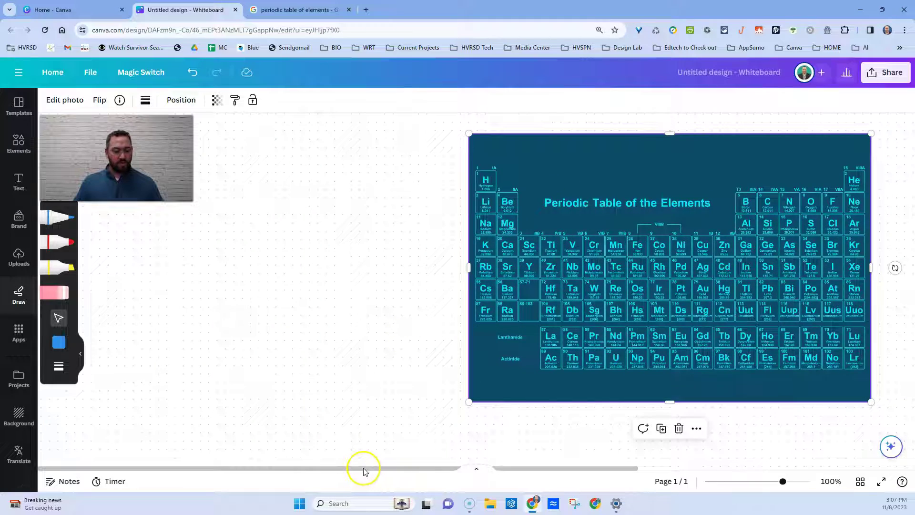
drag(364, 470, 96, 482)
scroll(186, 384, right, 10)
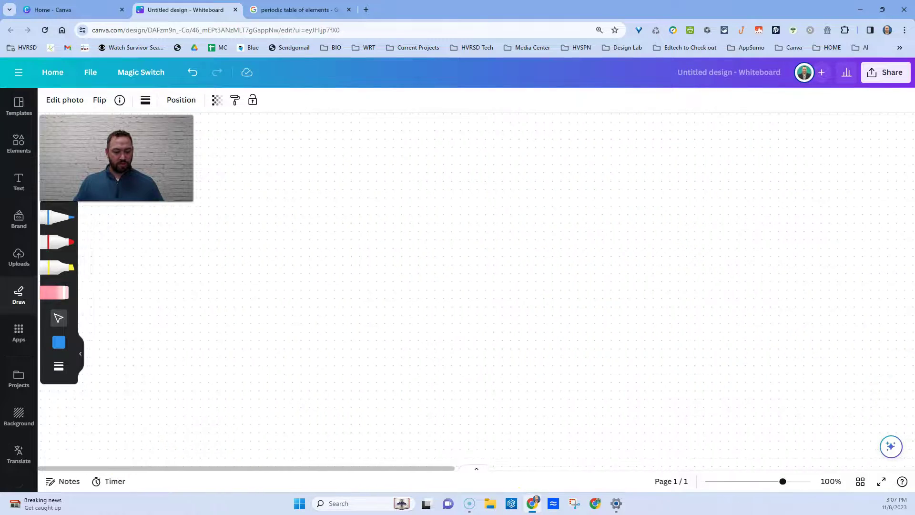
scroll(363, 381, right, 5)
scroll(394, 378, left, 3)
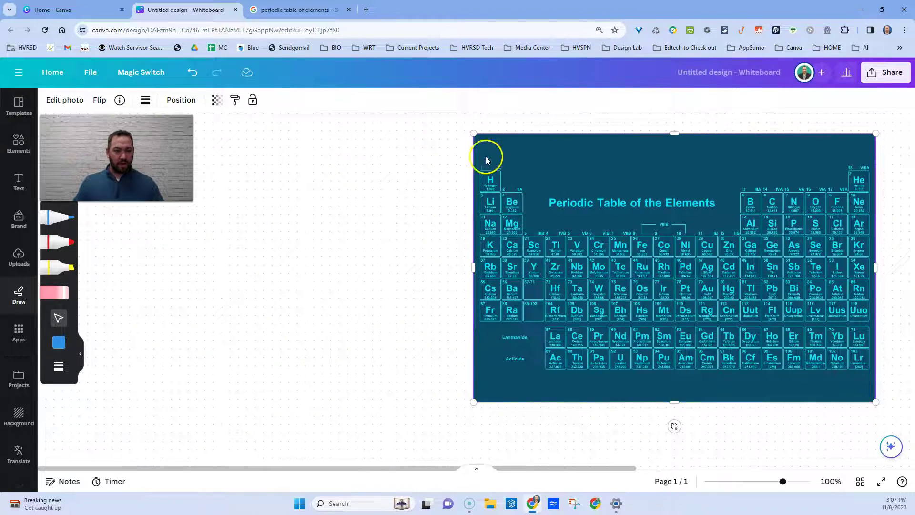
Give the periodic table image a solid black border with weight 6.
click(145, 102)
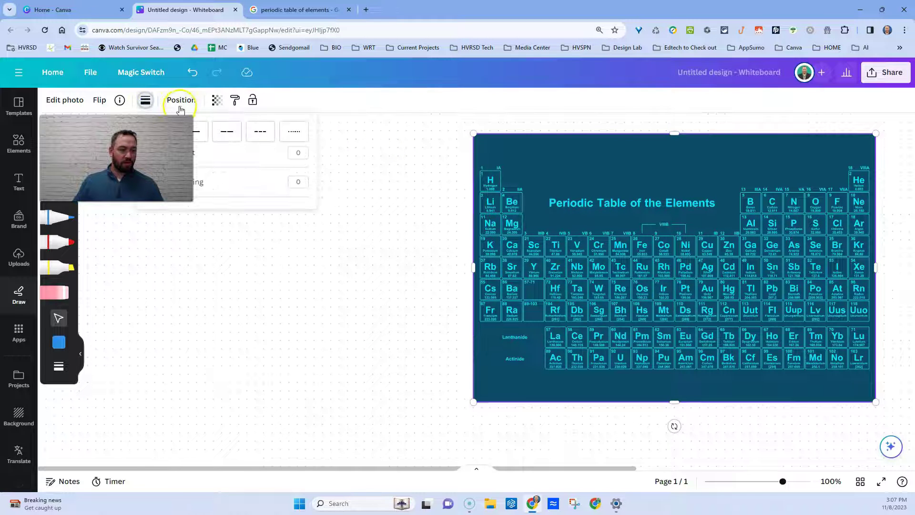
click(201, 132)
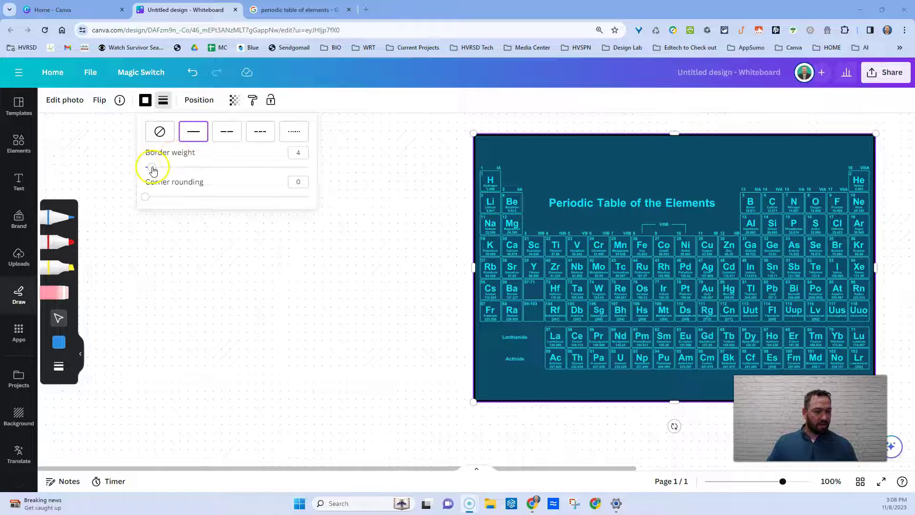
mouse_move(153, 171)
mouse_down()
mouse_move(175, 168)
mouse_move(155, 168)
mouse_up()
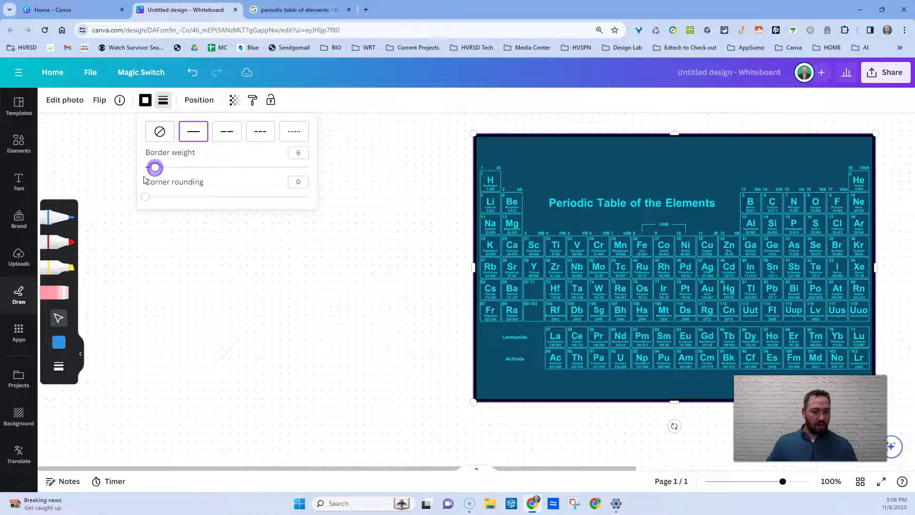
Add the beakers graphic from the 'chemistry' element search and move it off the table.
click(21, 142)
click(75, 222)
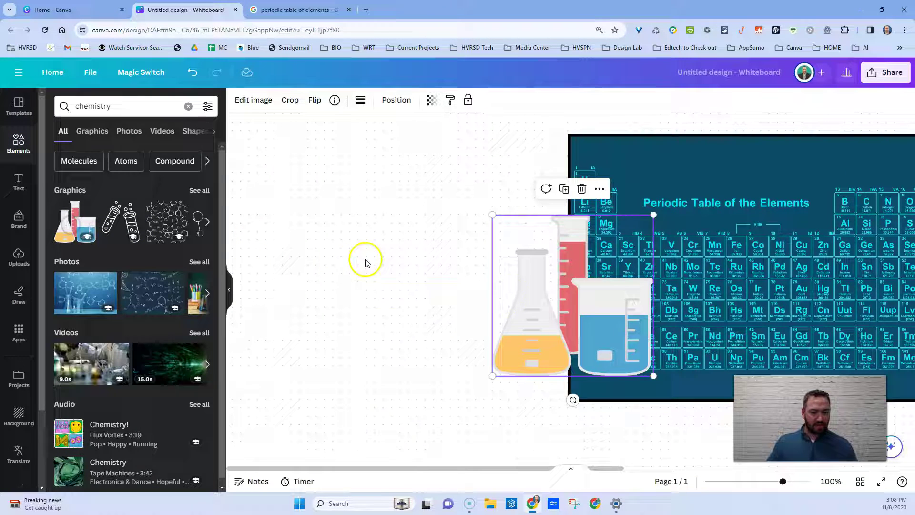
drag(571, 307, 411, 266)
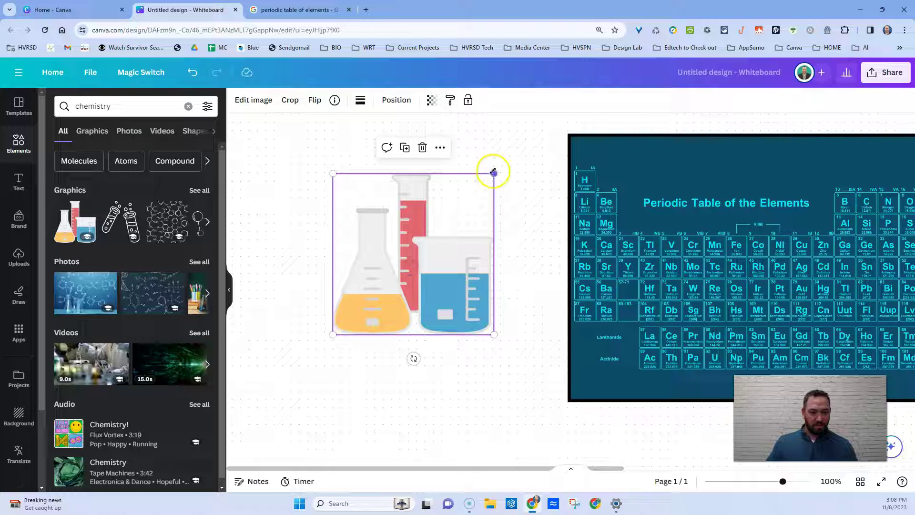
Shrink the beakers graphic and position it at the board's top-left.
drag(493, 172, 391, 276)
drag(374, 312, 267, 163)
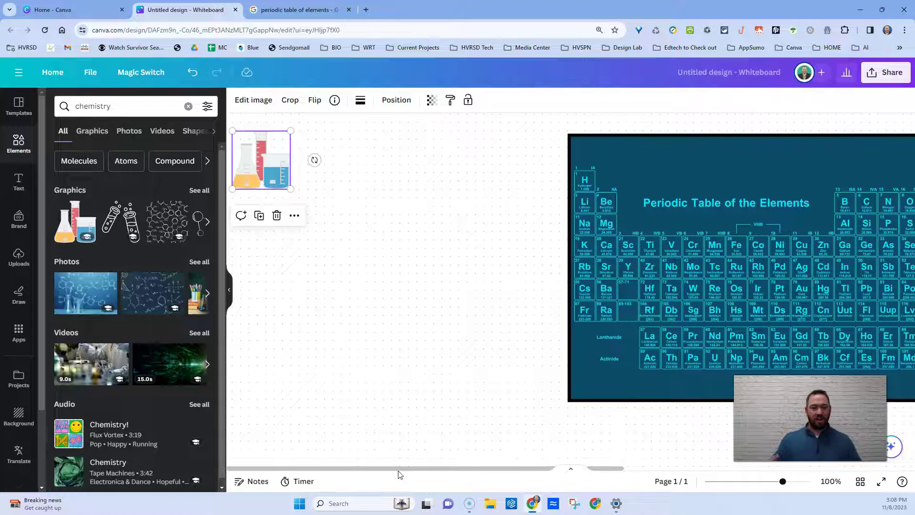
click(419, 469)
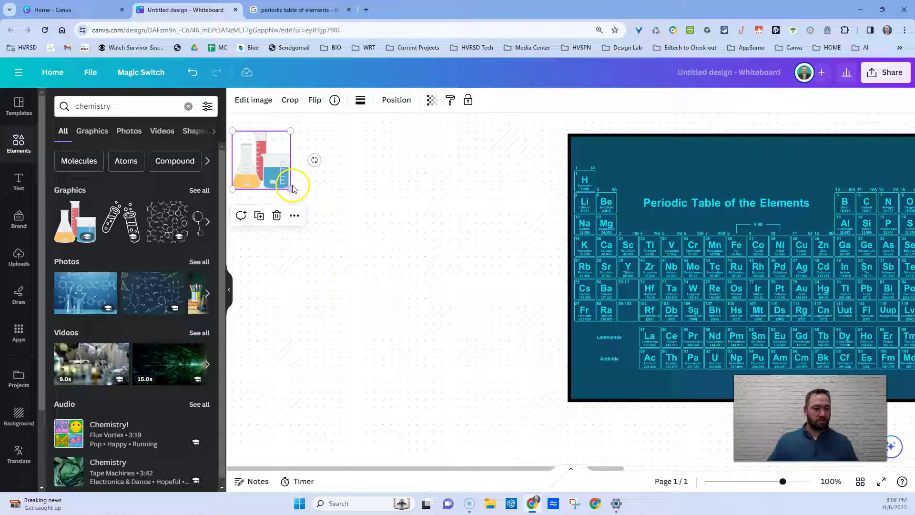
drag(293, 189, 283, 178)
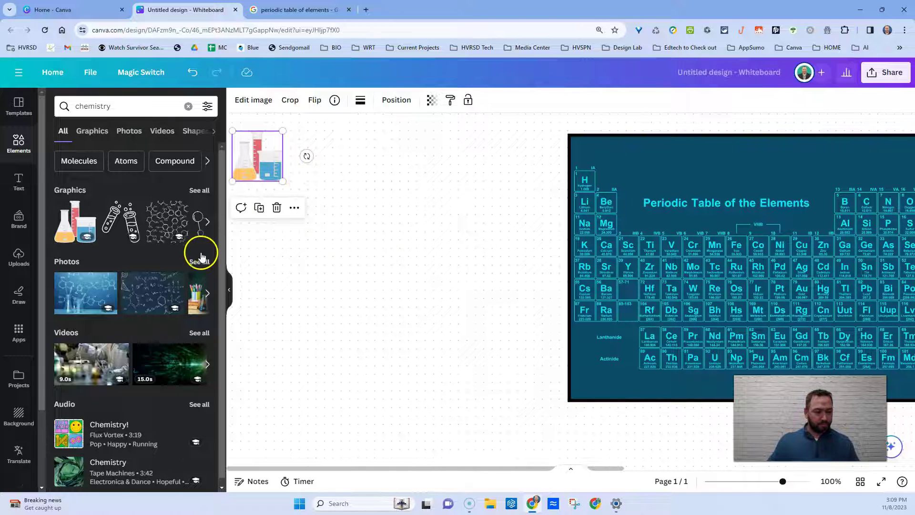
Collapse the Elements panel and move the beakers graphic near the top-left corner.
click(230, 292)
drag(161, 152, 70, 145)
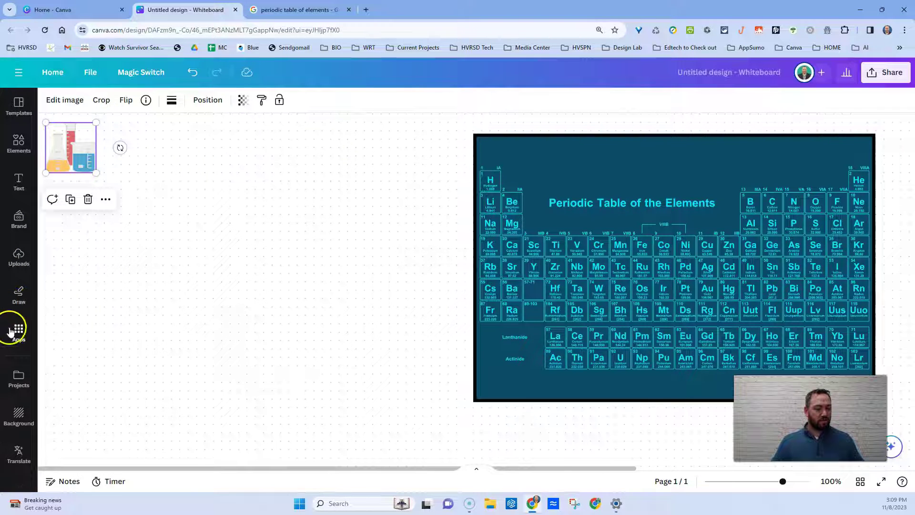
Set up a blue Draw pen with weight 4 and transparency 100, then shift the view.
click(18, 291)
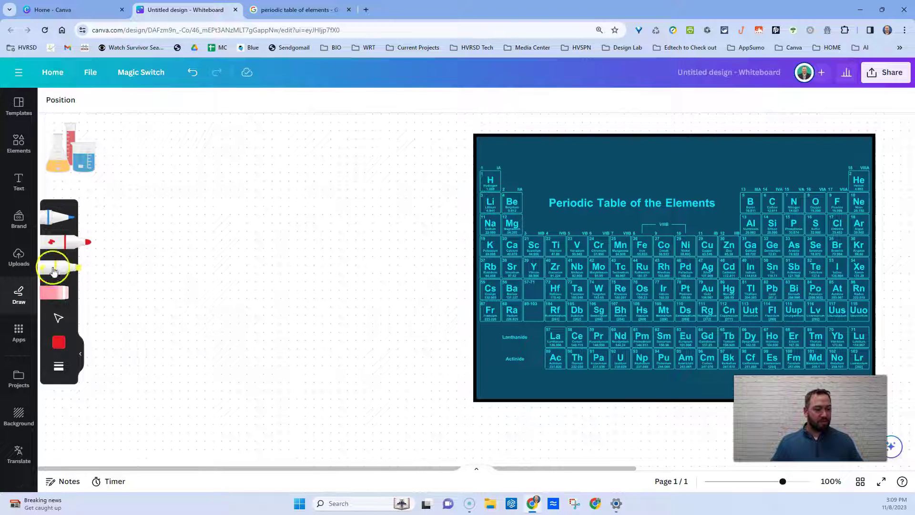
click(50, 222)
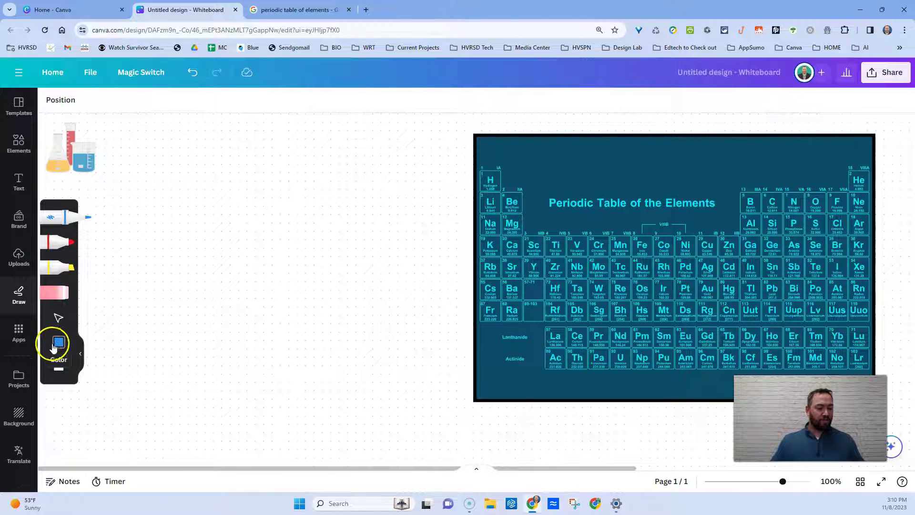
click(58, 343)
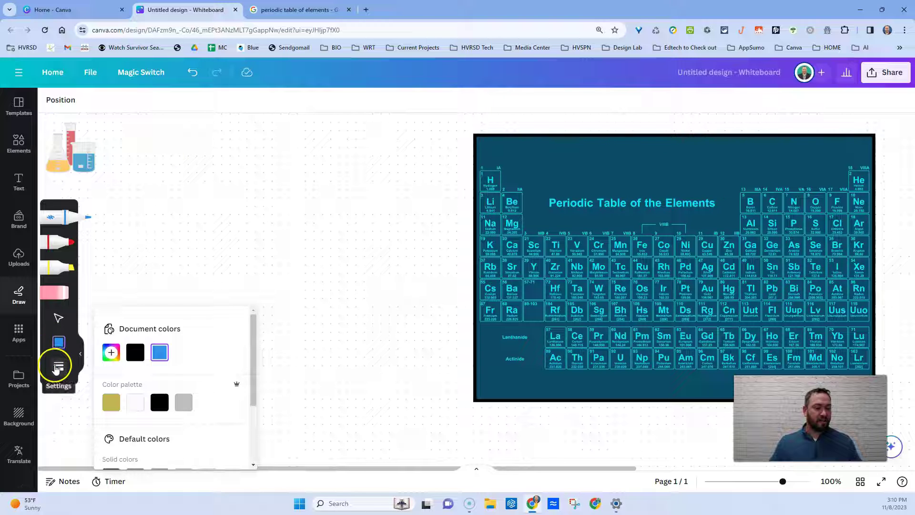
click(58, 366)
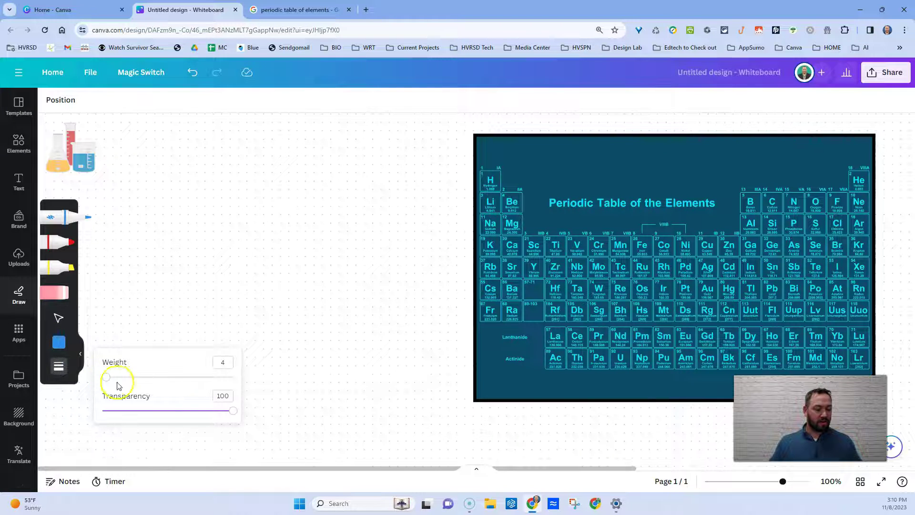
click(58, 318)
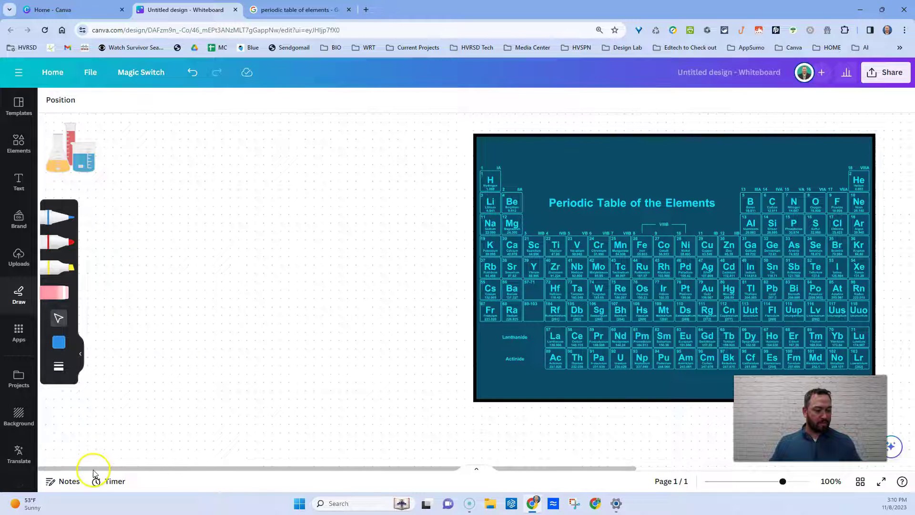
mouse_move(92, 468)
mouse_down()
mouse_move(327, 488)
mouse_move(89, 451)
mouse_up()
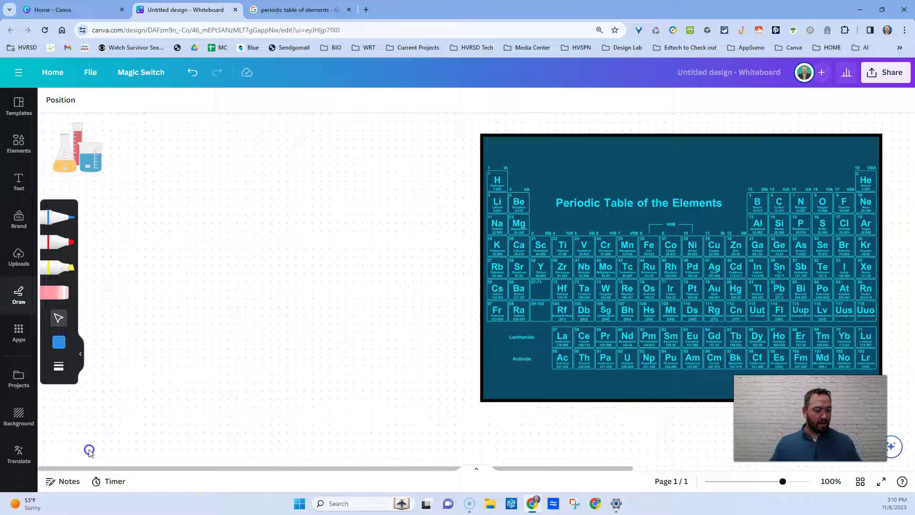
Handwrite P, E and N stacked in a column with the blue pen.
click(58, 219)
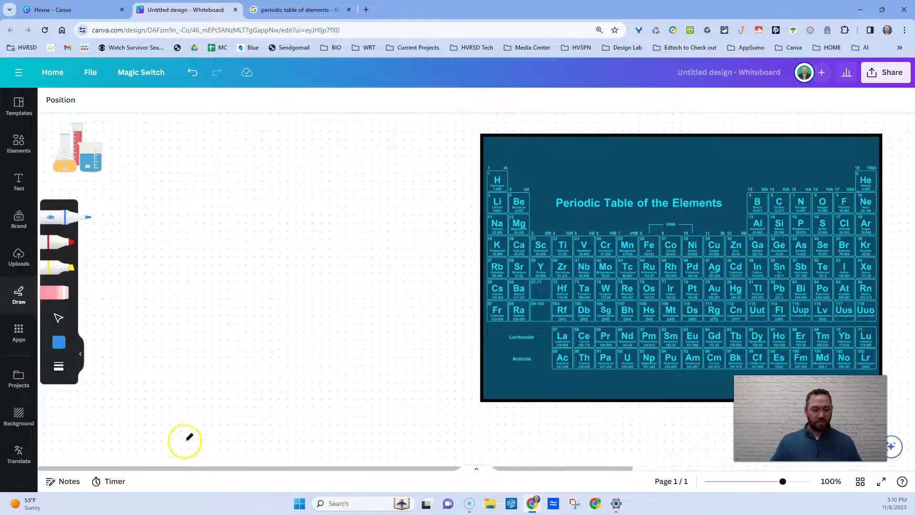
click(166, 440)
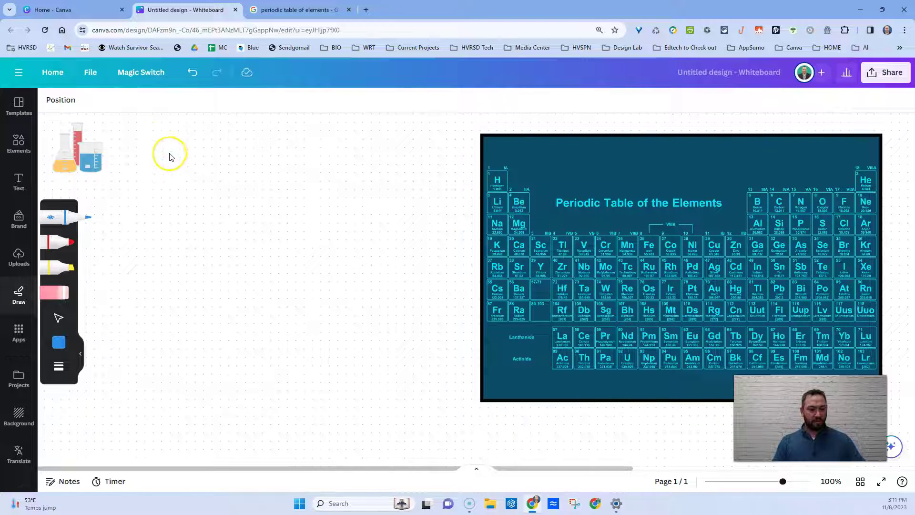
mouse_move(168, 150)
mouse_down()
mouse_move(170, 178)
mouse_move(176, 157)
mouse_up()
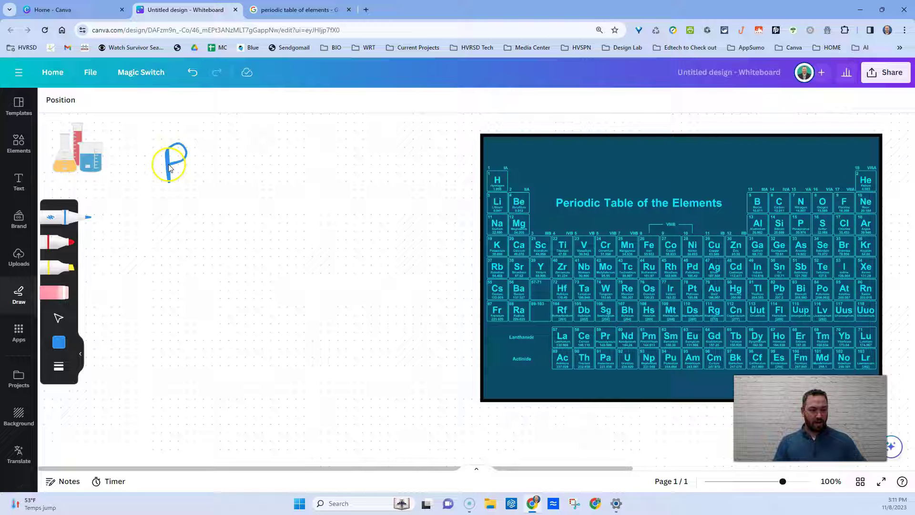
mouse_move(168, 197)
mouse_down()
mouse_move(188, 227)
mouse_move(174, 212)
mouse_up()
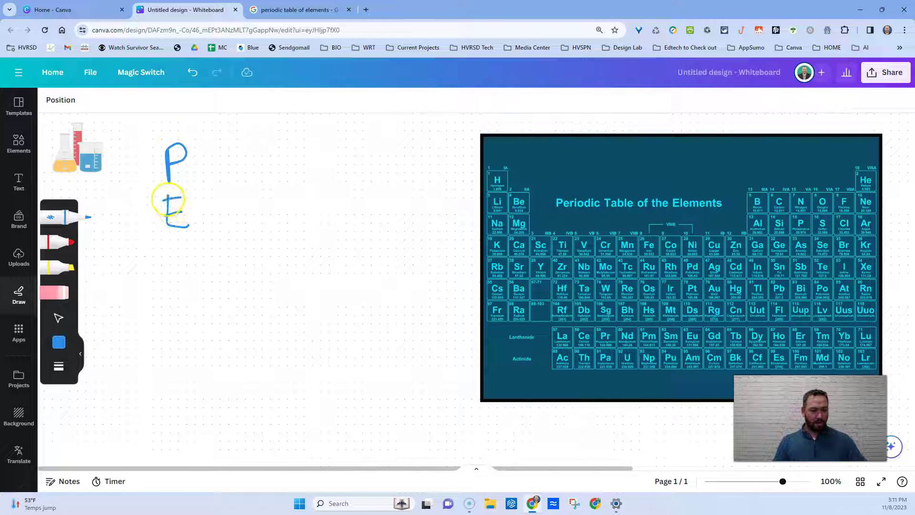
mouse_move(166, 279)
mouse_down()
mouse_move(168, 254)
mouse_move(180, 263)
mouse_move(193, 243)
mouse_up()
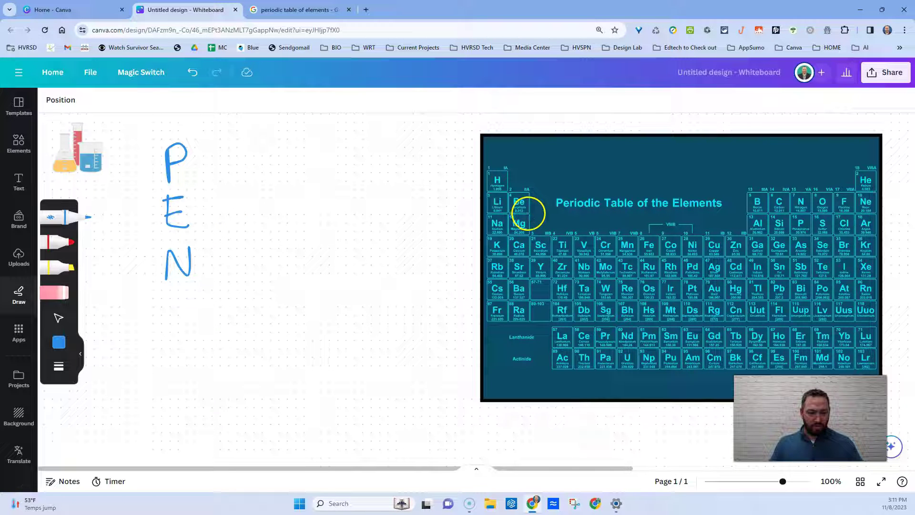
Circle Mg on the table and handwrite 12 over 24 Mg beside it.
drag(528, 213, 533, 200)
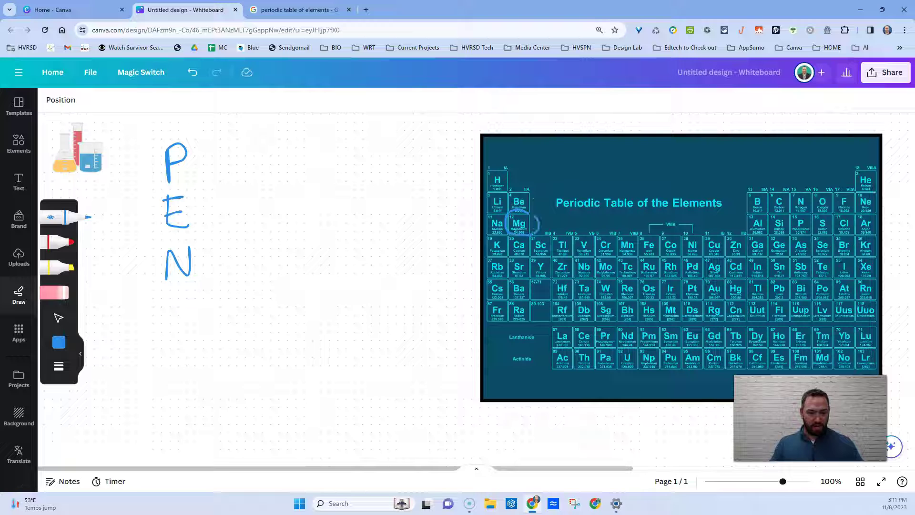
mouse_move(367, 168)
mouse_down()
mouse_move(366, 202)
mouse_move(394, 186)
mouse_move(390, 215)
mouse_up()
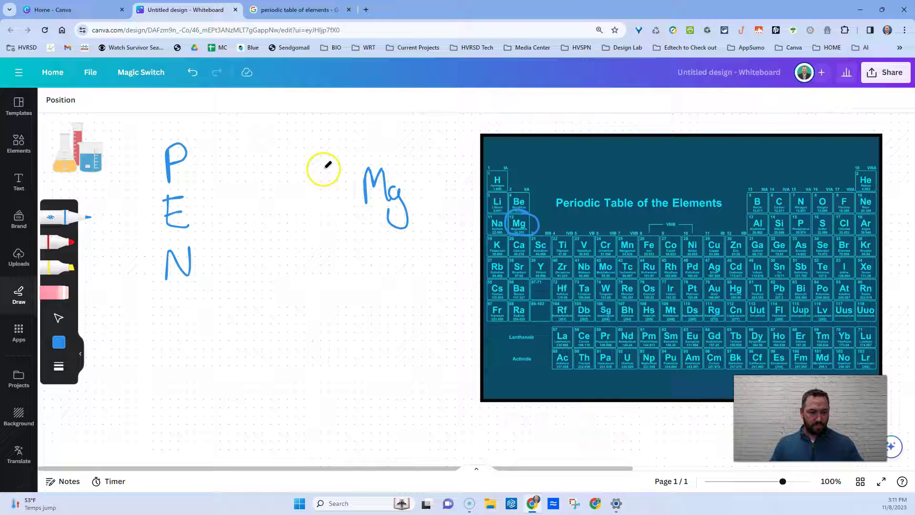
drag(339, 158, 362, 174)
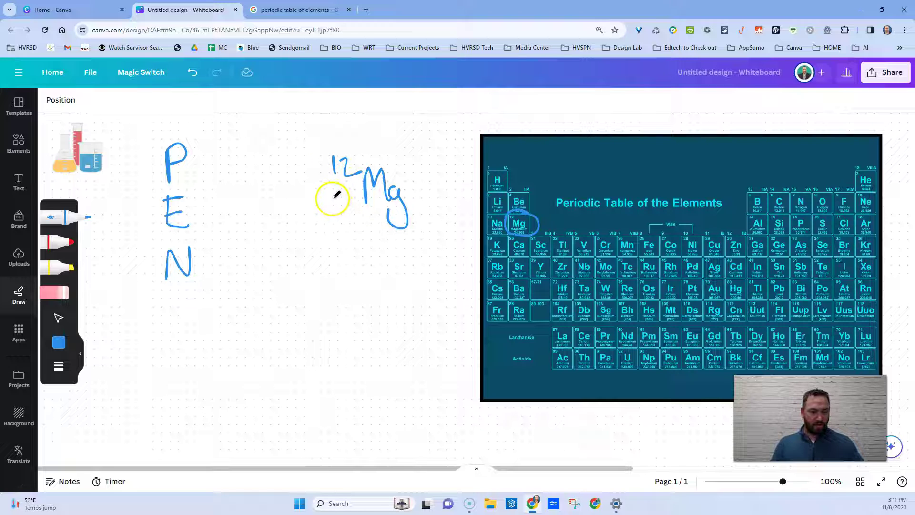
mouse_move(331, 197)
mouse_down()
mouse_move(346, 214)
mouse_move(359, 206)
mouse_move(355, 215)
mouse_up()
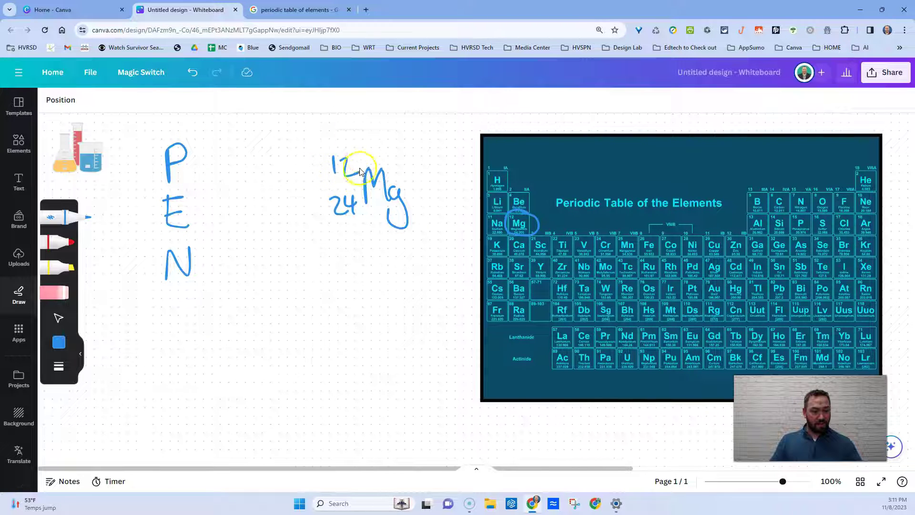
mouse_move(322, 142)
mouse_down()
mouse_move(325, 172)
mouse_move(329, 141)
mouse_up()
Circle the 12, write 12 beside P, E and N, and add 'group 1' below.
mouse_move(221, 154)
mouse_down()
mouse_move(223, 173)
mouse_move(256, 171)
mouse_up()
mouse_move(220, 200)
mouse_down()
mouse_move(236, 216)
mouse_move(256, 218)
mouse_up()
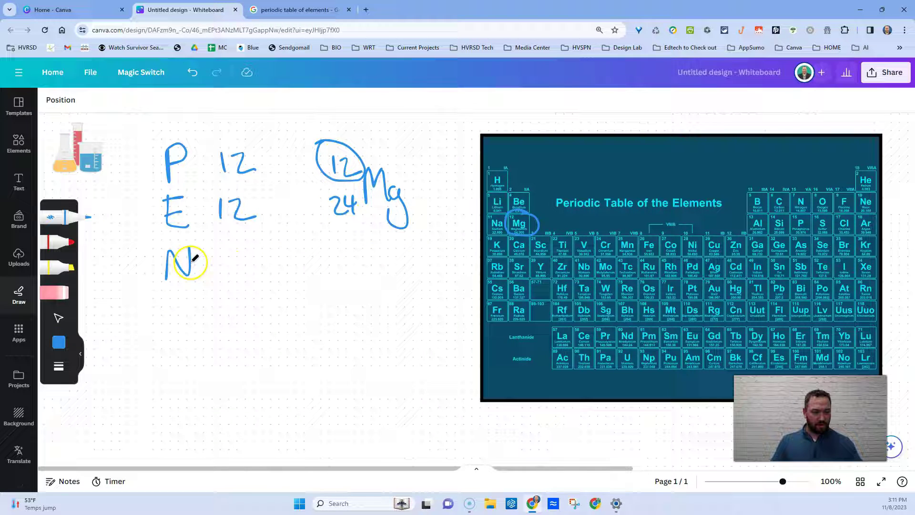
mouse_move(226, 248)
mouse_down()
mouse_move(226, 267)
mouse_move(235, 255)
mouse_move(263, 276)
mouse_move(246, 280)
mouse_move(267, 275)
mouse_up()
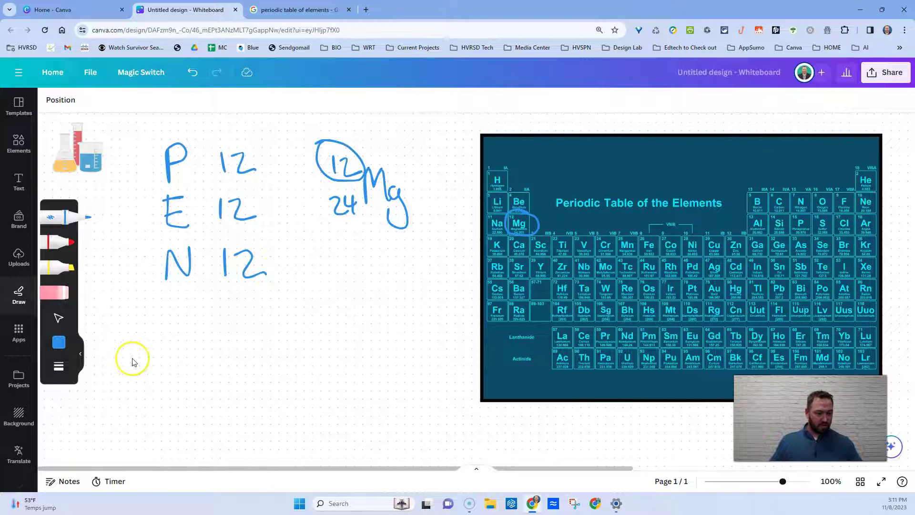
mouse_move(150, 338)
mouse_down()
mouse_move(142, 360)
mouse_move(170, 344)
mouse_move(199, 351)
mouse_move(235, 331)
mouse_move(229, 358)
mouse_up()
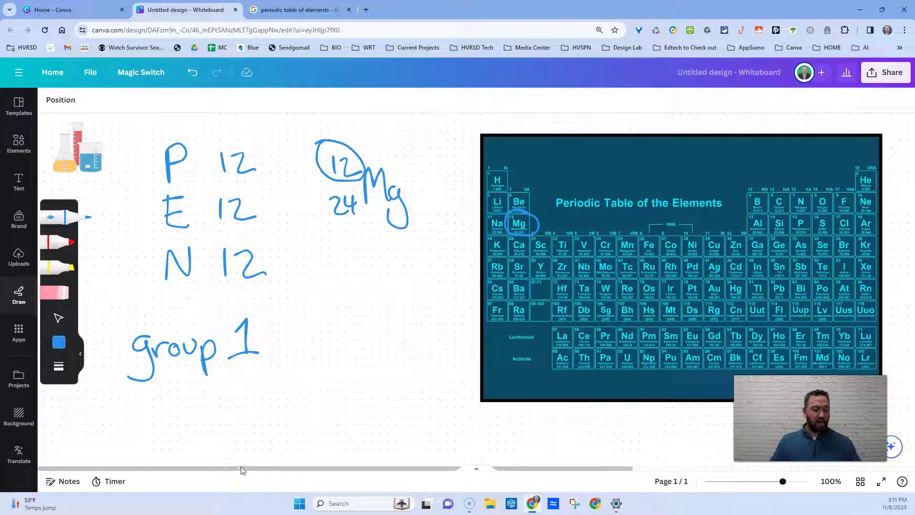
drag(241, 469, 858, 510)
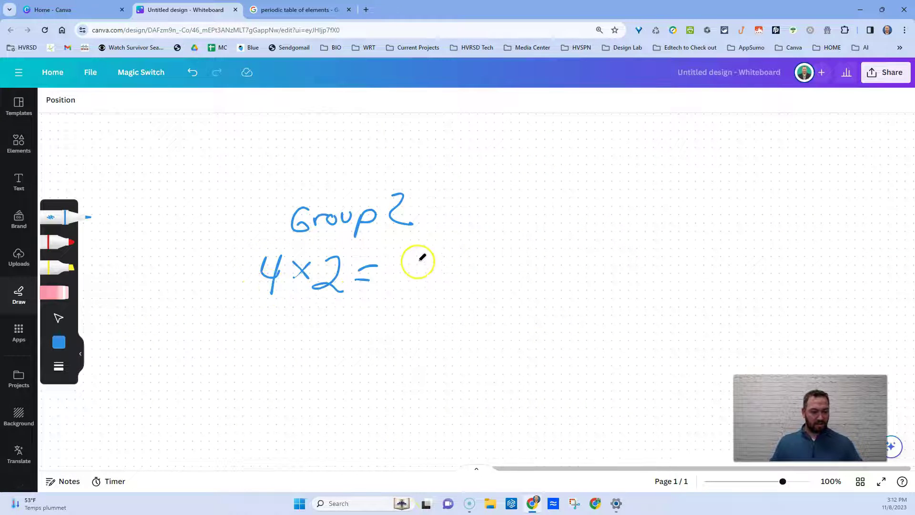
Write 8 as the answer to 4 × 2 = and circle it in blue.
mouse_move(411, 257)
mouse_down()
mouse_move(374, 281)
mouse_move(416, 256)
mouse_up()
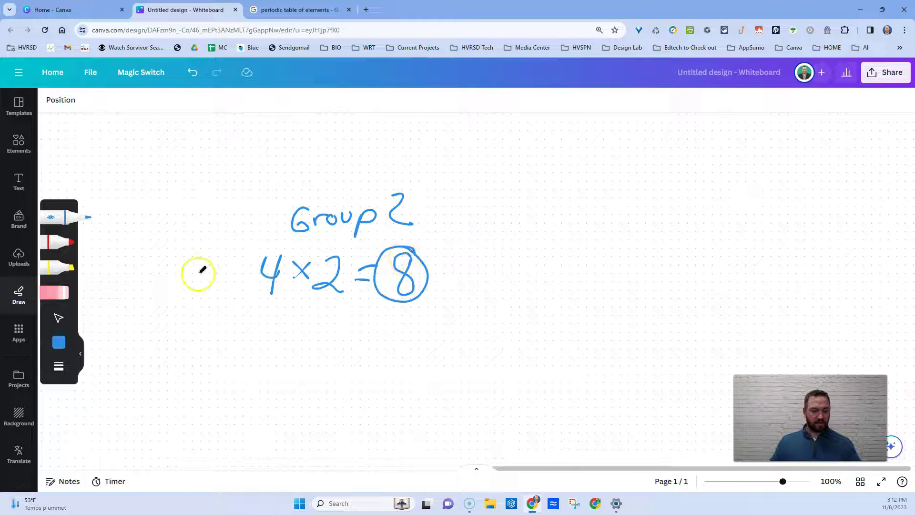